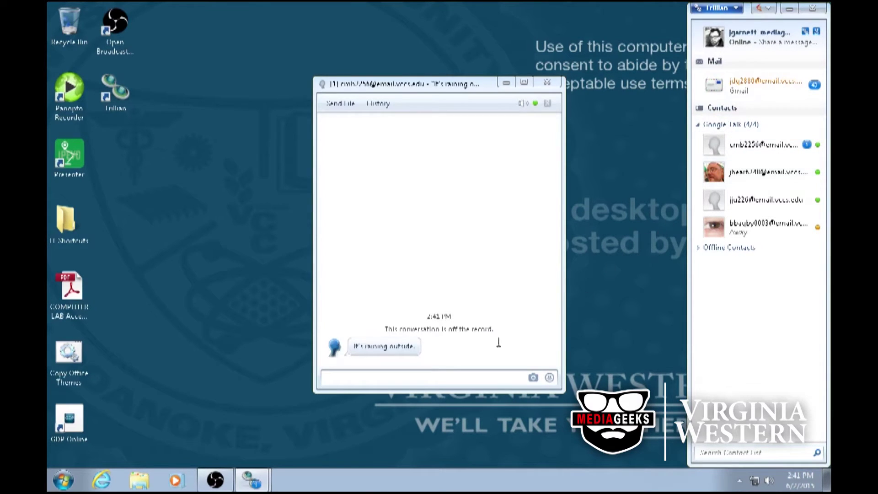
# - Send the reply 'hello', then check the emoticon and picture-sending menus without using them
pyautogui.click(473, 376)
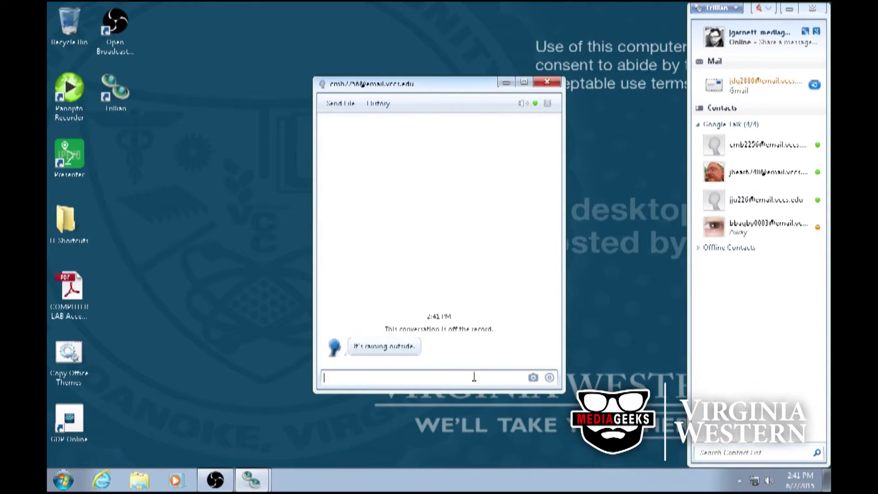
pyautogui.write('hello')
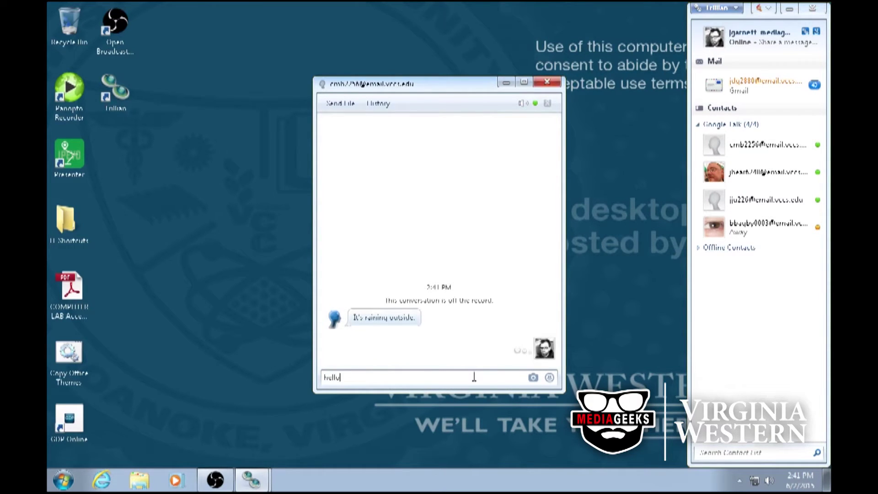
pyautogui.press('Return')
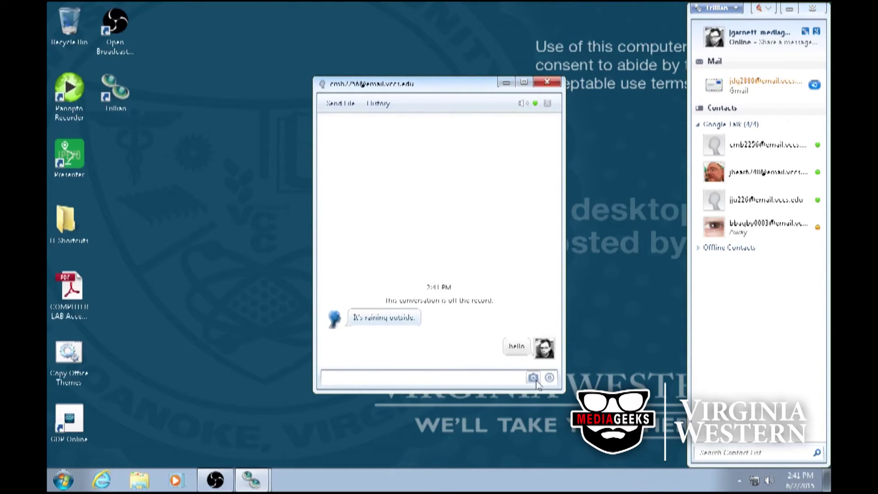
pyautogui.click(550, 378)
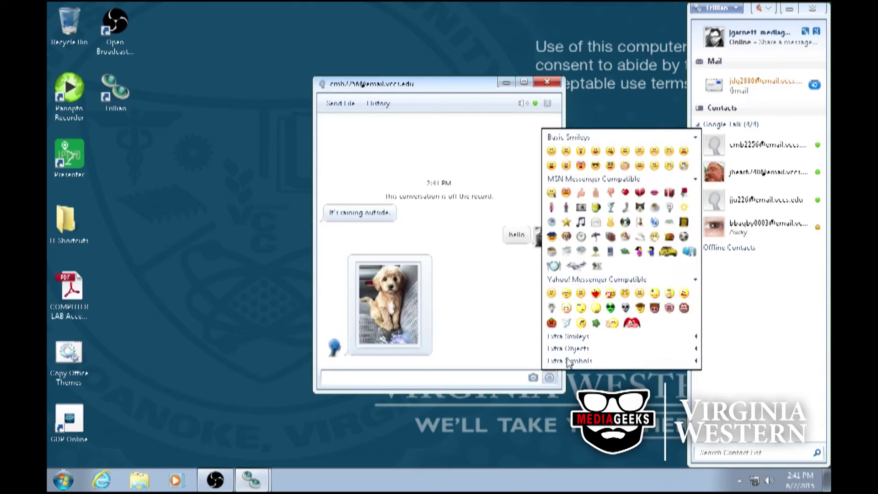
pyautogui.click(448, 335)
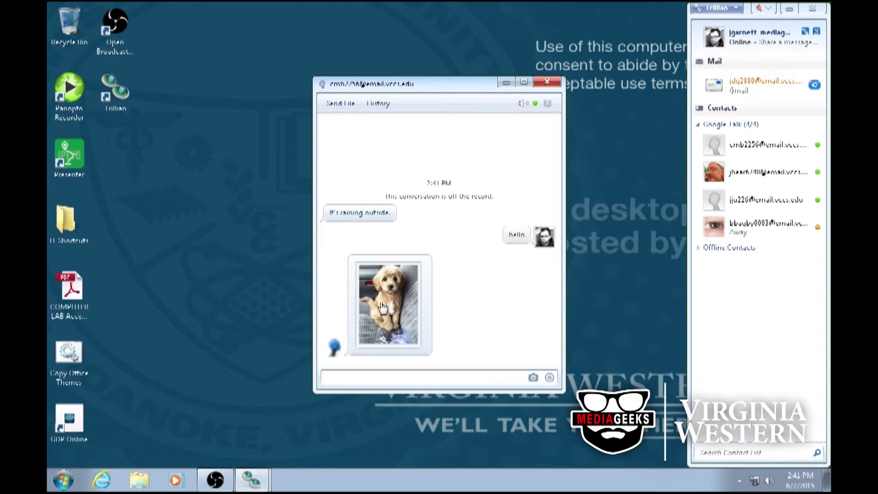
pyautogui.click(534, 378)
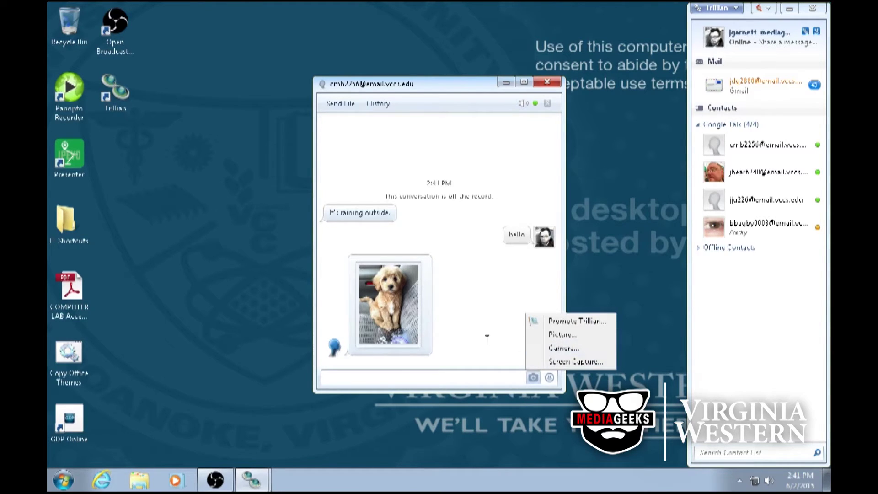
pyautogui.click(455, 381)
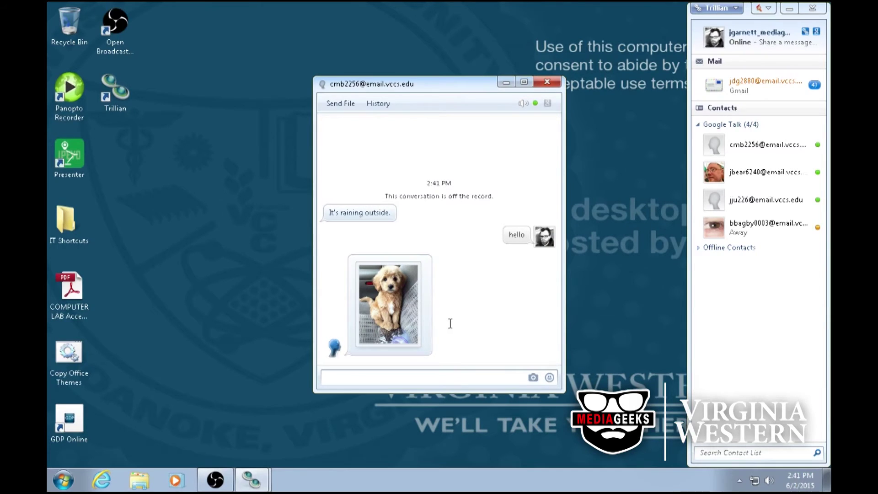
# - View the received dog photo full size, then open the saved chat history with this contact
pyautogui.click(389, 319)
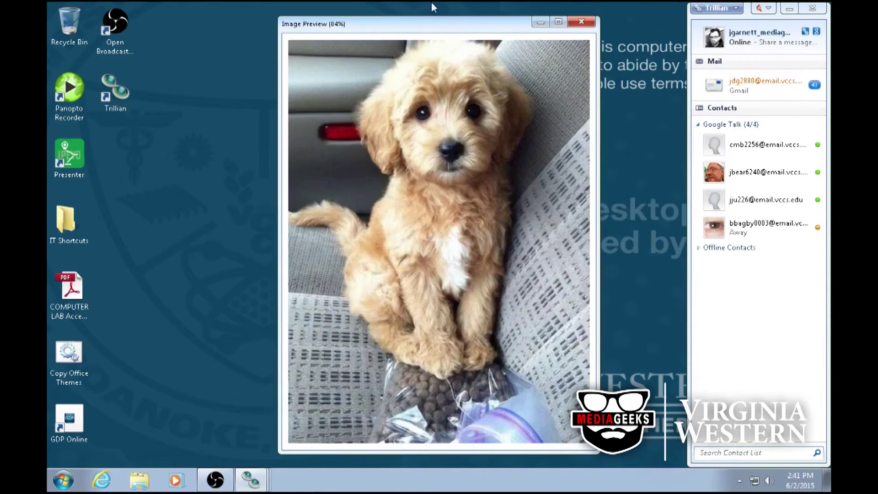
pyautogui.click(581, 23)
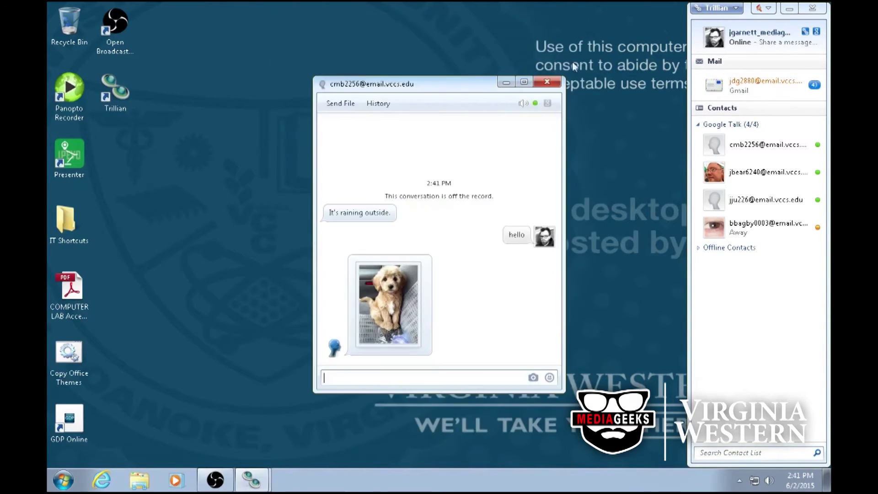
pyautogui.click(375, 102)
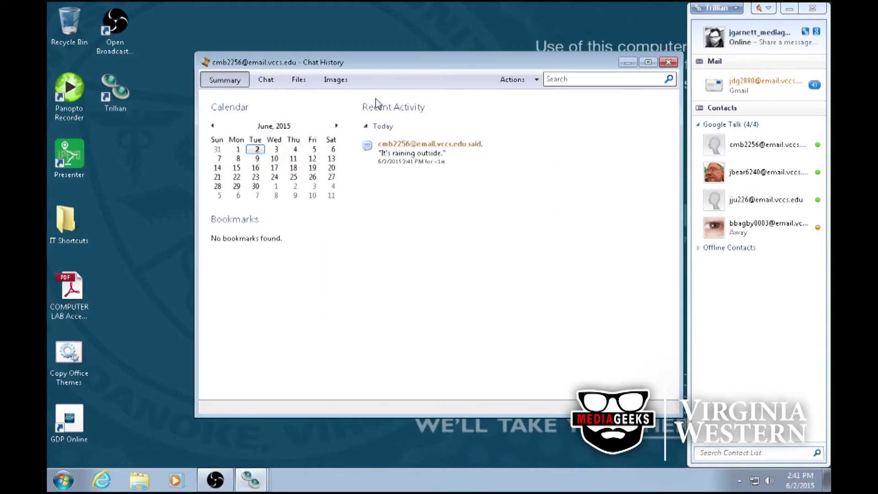
pyautogui.click(335, 81)
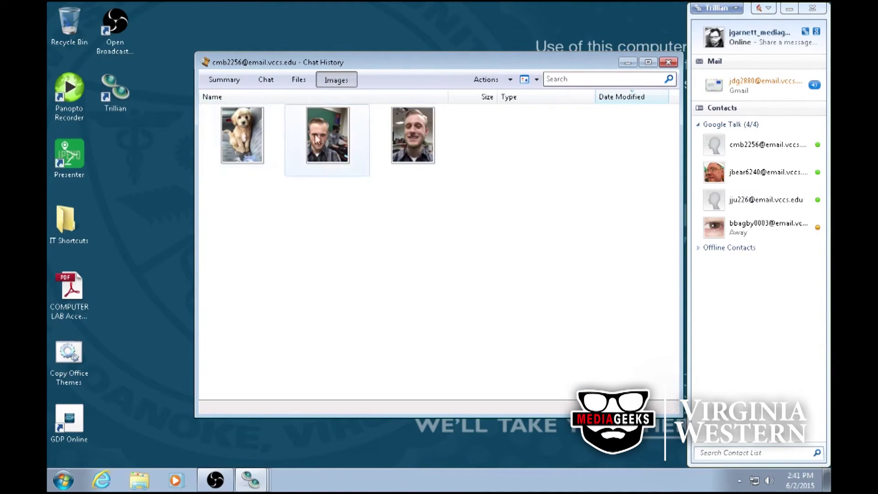
pyautogui.click(295, 83)
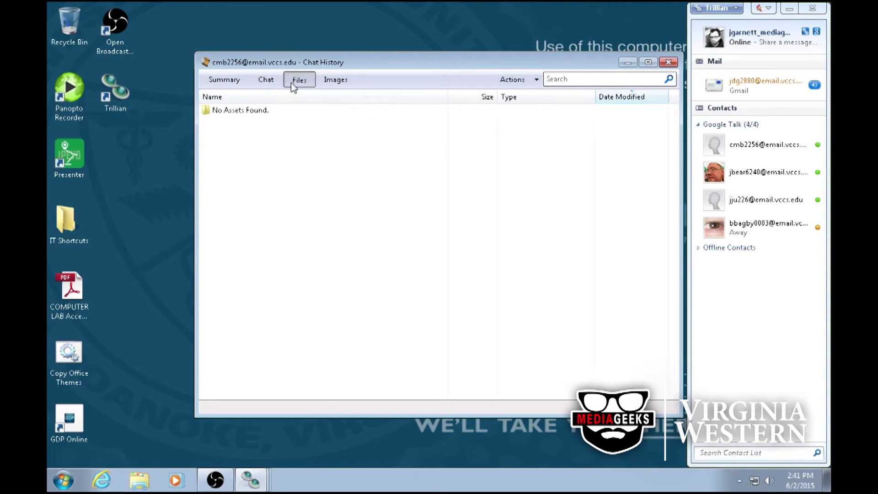
pyautogui.click(266, 81)
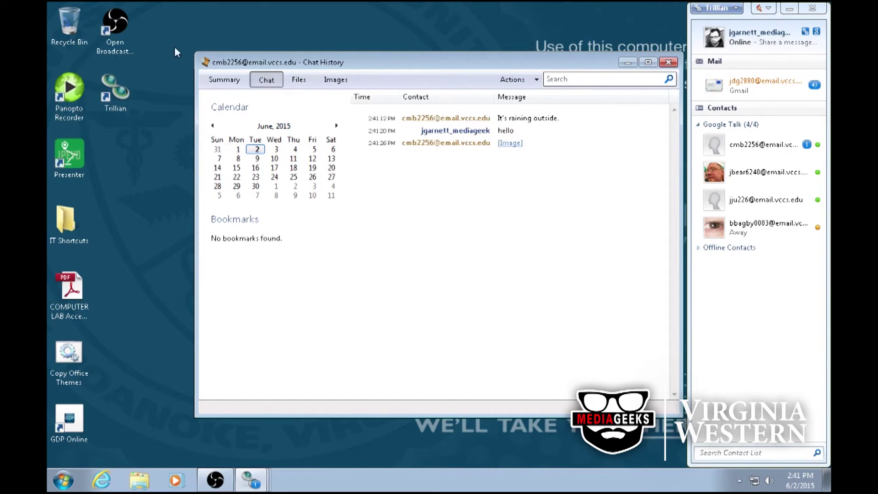
pyautogui.click(667, 63)
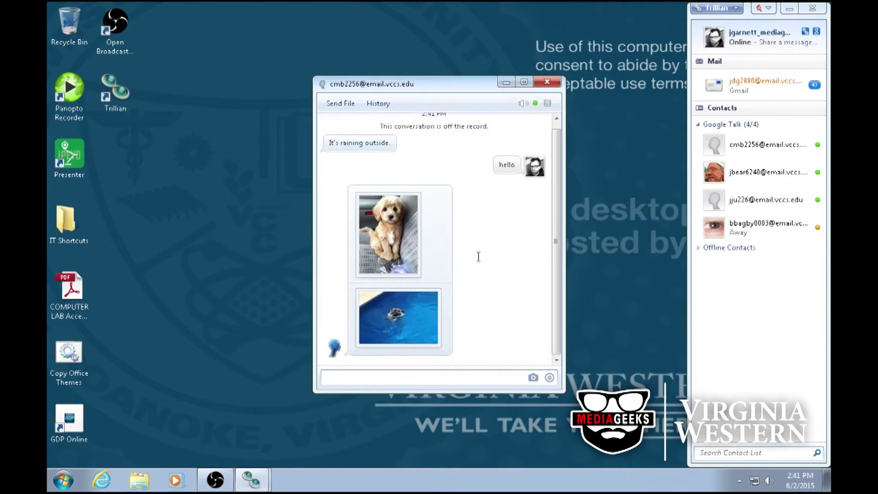